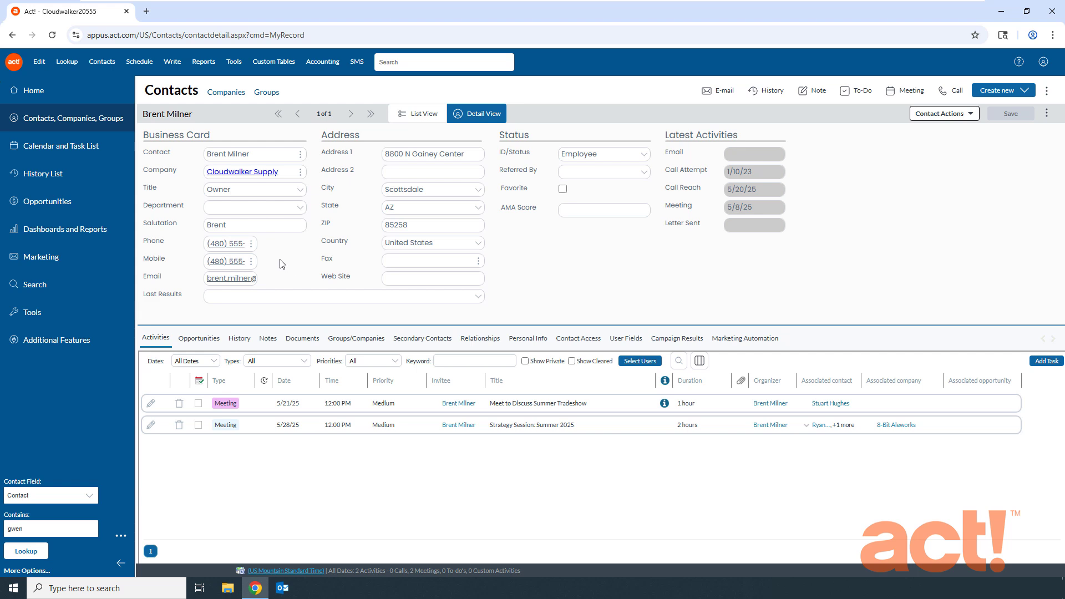
# Show your own My Record contact, then start a new blank contact record.
pyautogui.click(71, 64)
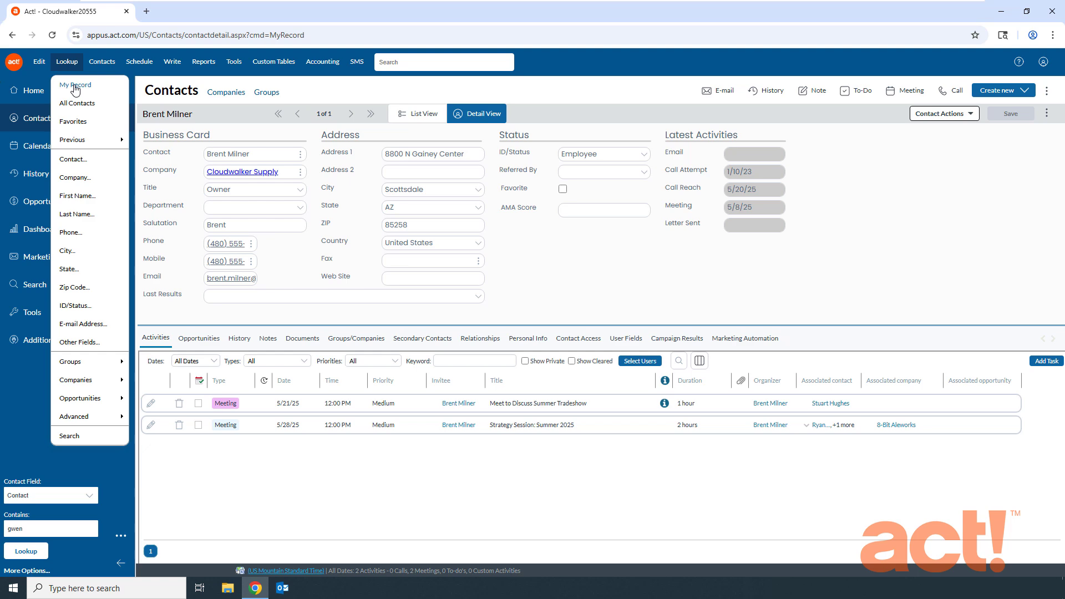
pyautogui.click(75, 86)
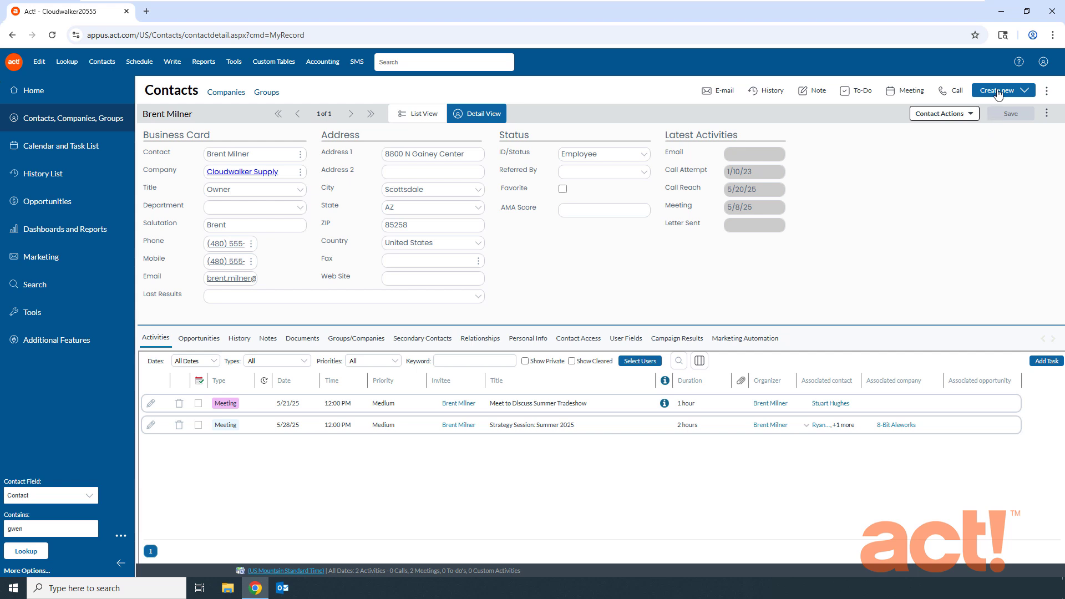
pyautogui.click(1024, 92)
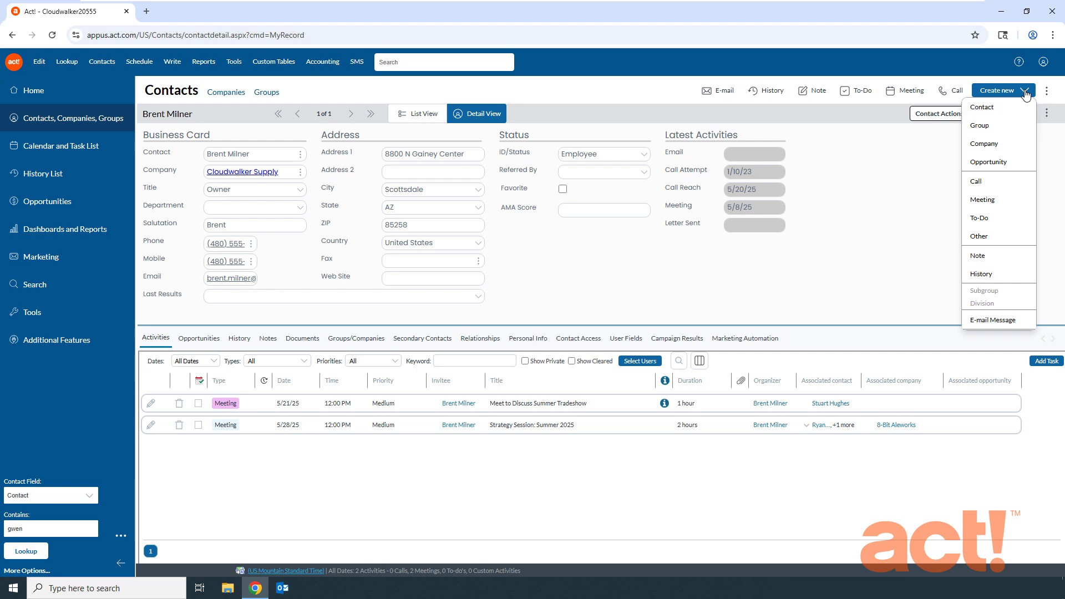
pyautogui.click(985, 113)
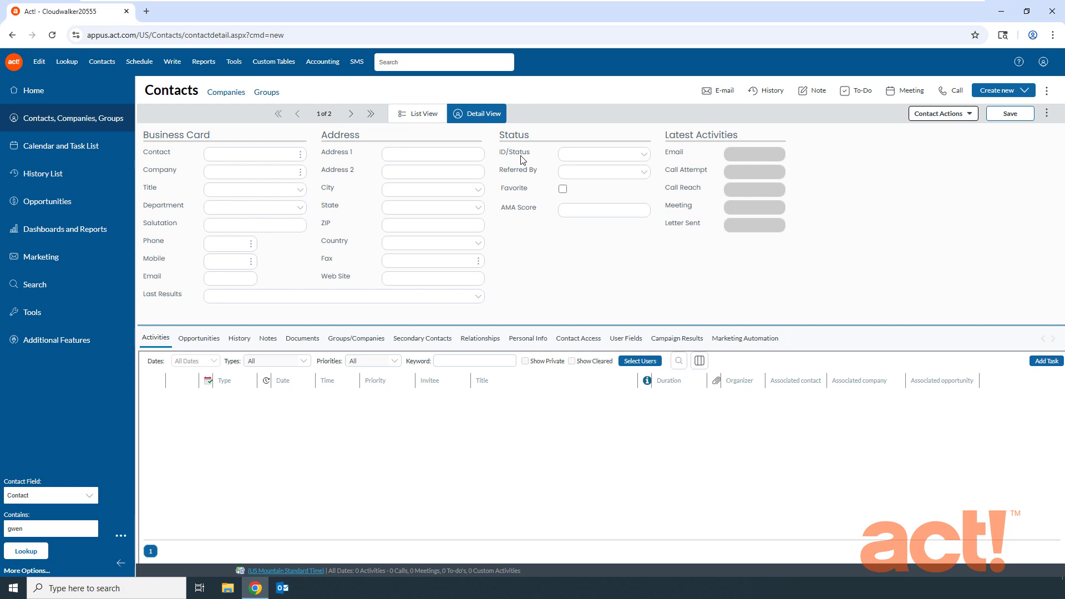
# Examine the ID/Status and Referred By lists and the Contact Access and User Fields tabs of the new record.
pyautogui.click(647, 160)
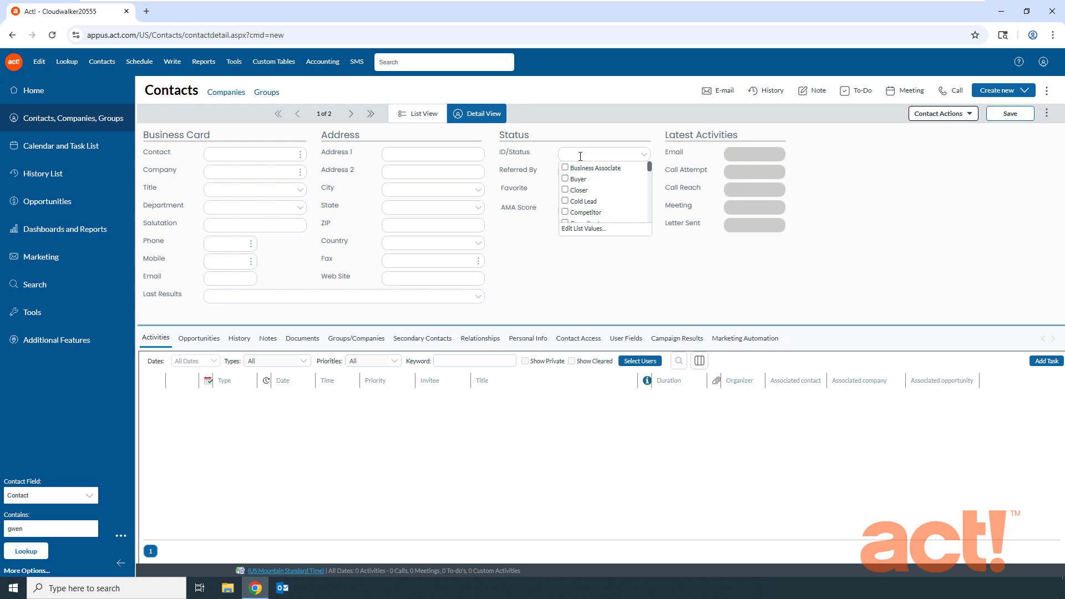
pyautogui.click(547, 182)
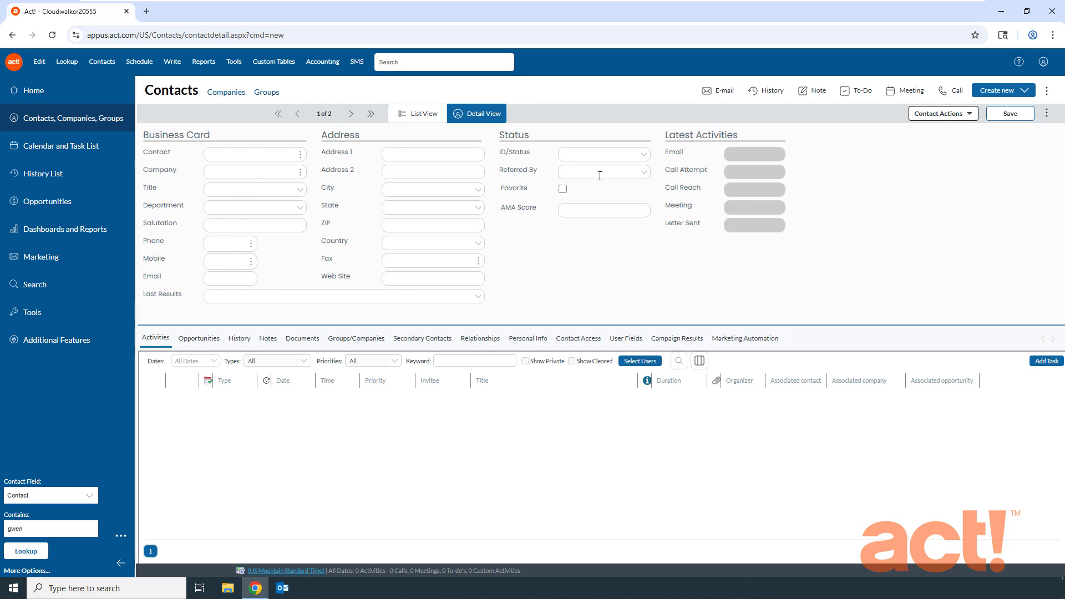
pyautogui.click(642, 175)
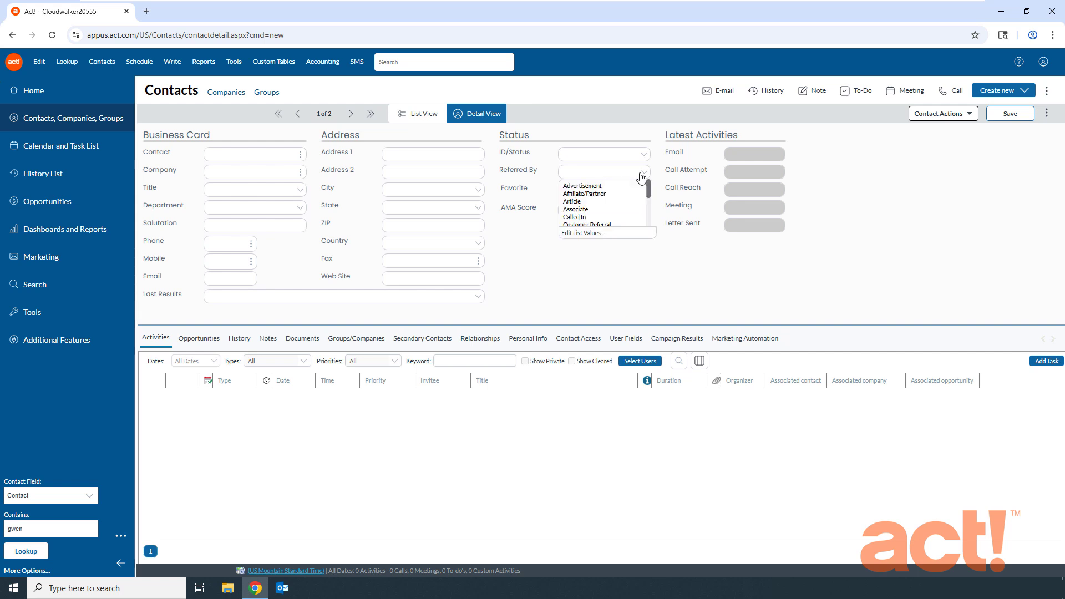
pyautogui.click(536, 252)
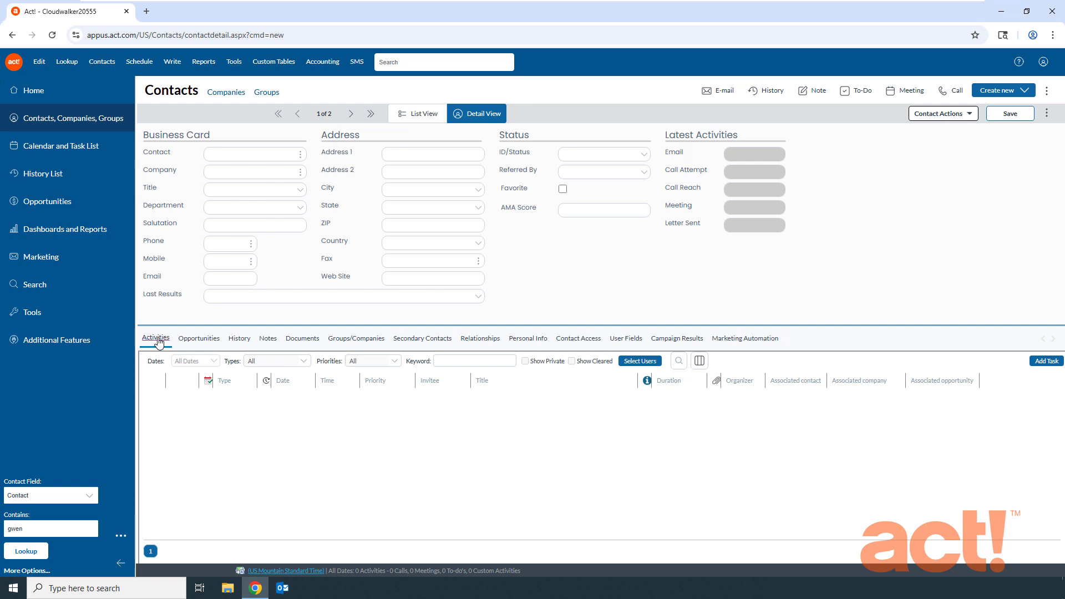
pyautogui.click(572, 342)
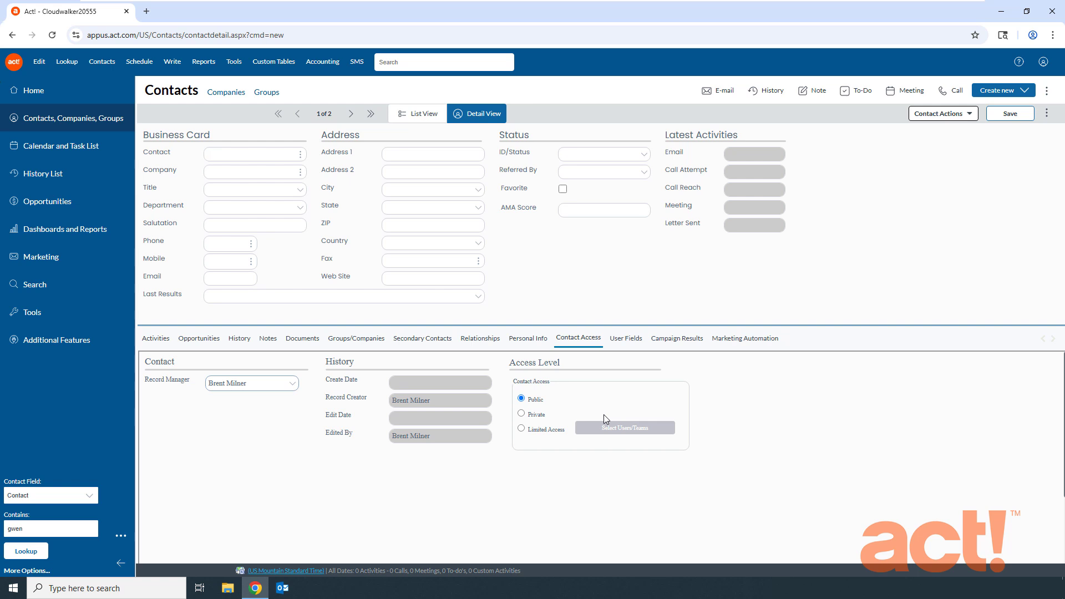
pyautogui.click(627, 339)
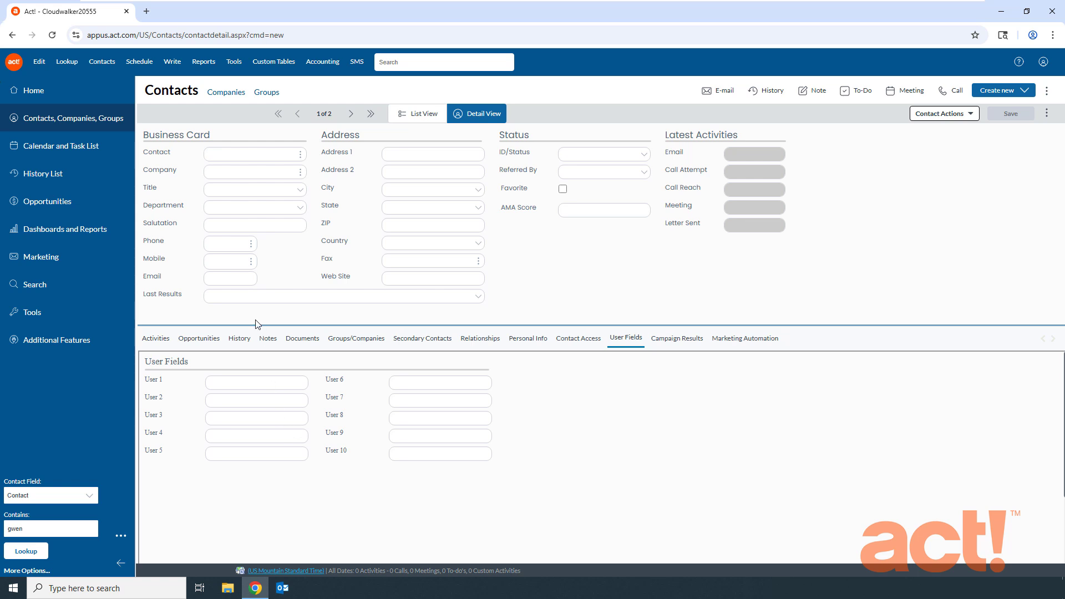
pyautogui.click(156, 340)
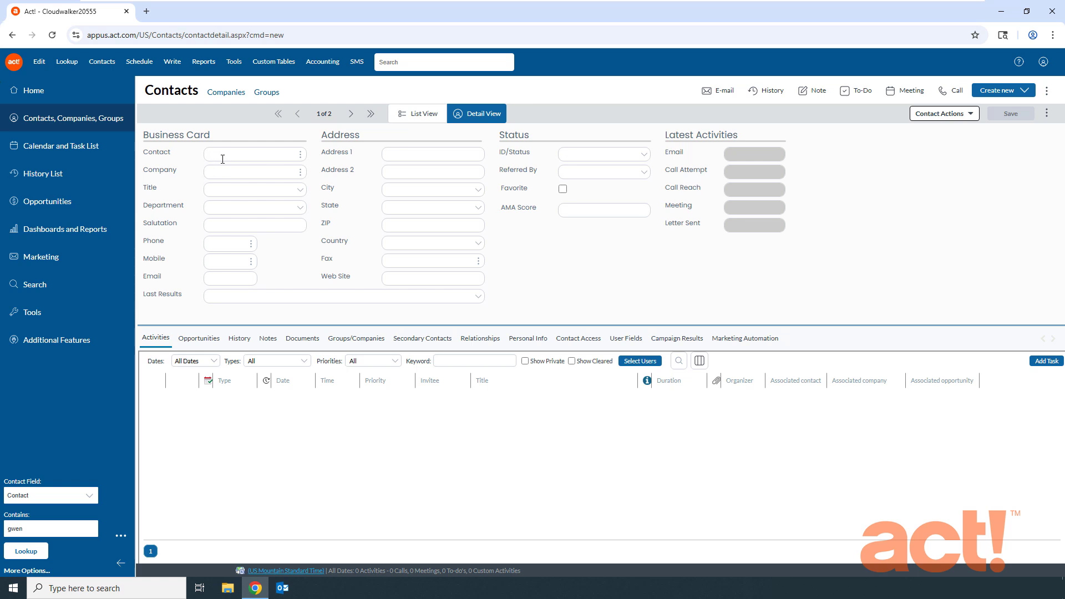
# Enter the new contact's full name and the company Dark Sky Brewing Company.
pyautogui.click(222, 158)
pyautogui.click(226, 156)
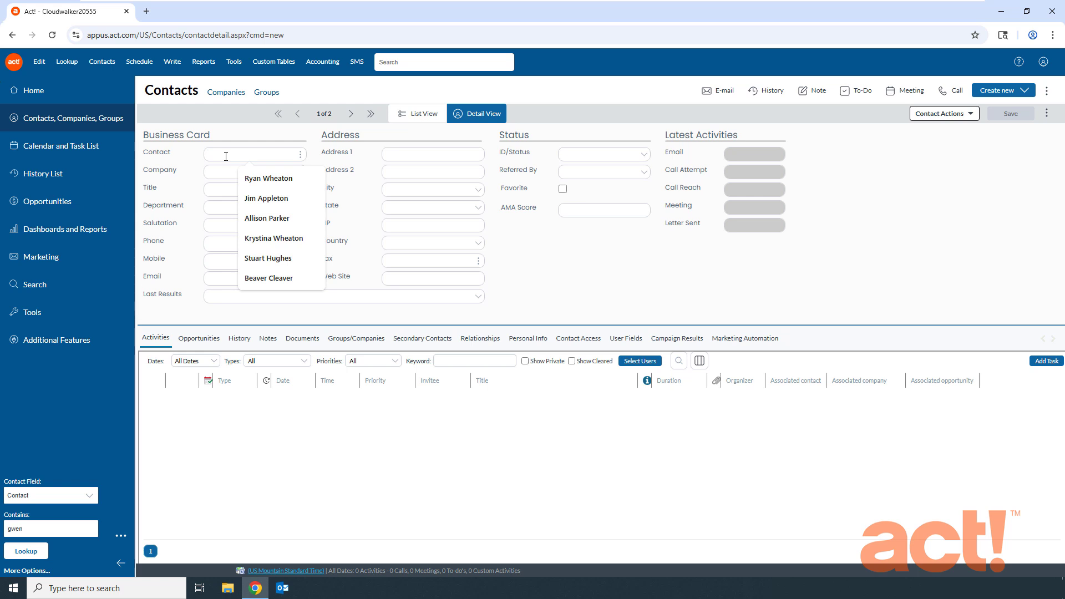
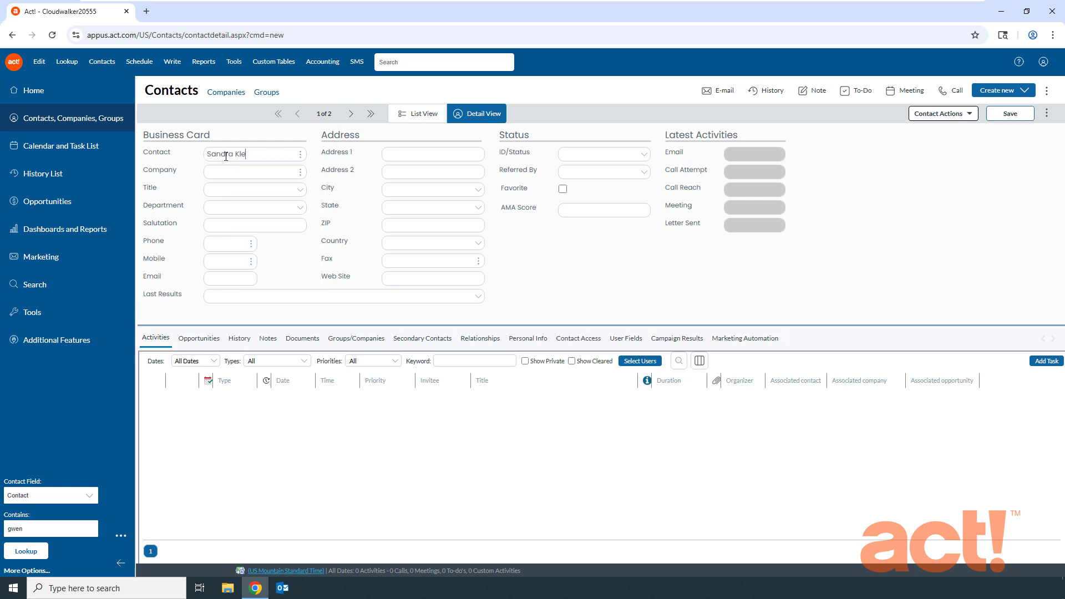
pyautogui.press('Tab')
pyautogui.write('Dark Sky Brewing Company')
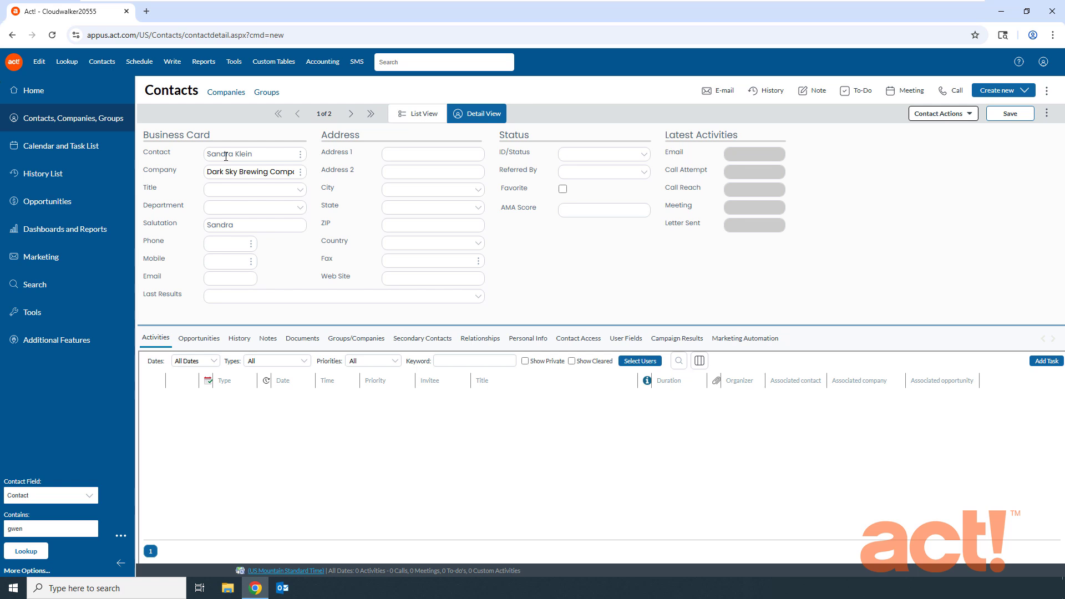
# Set the contact's title to Owner.
pyautogui.click(299, 191)
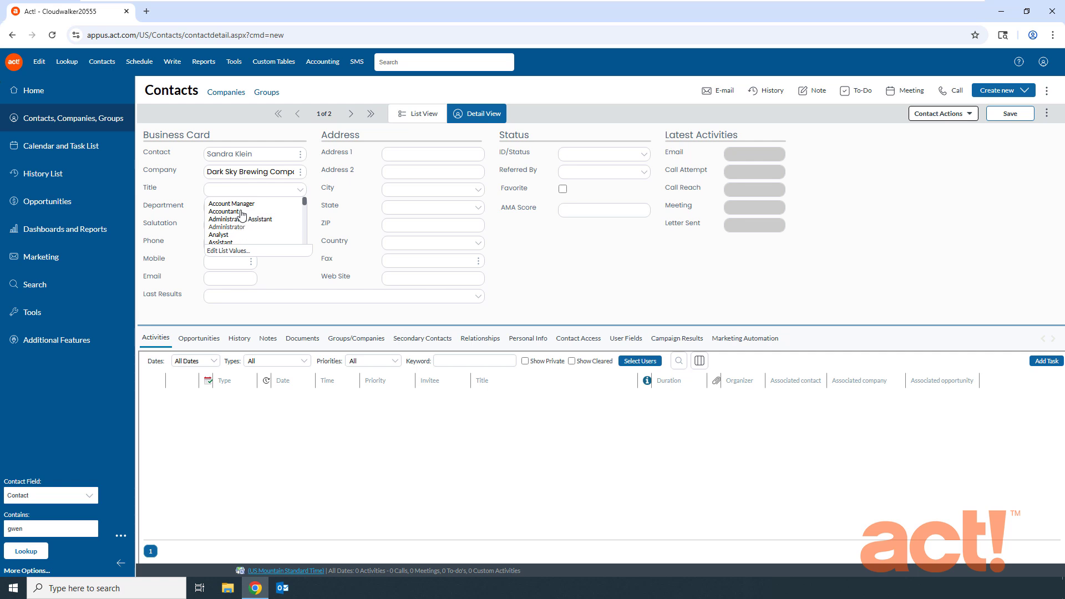
pyautogui.click(248, 192)
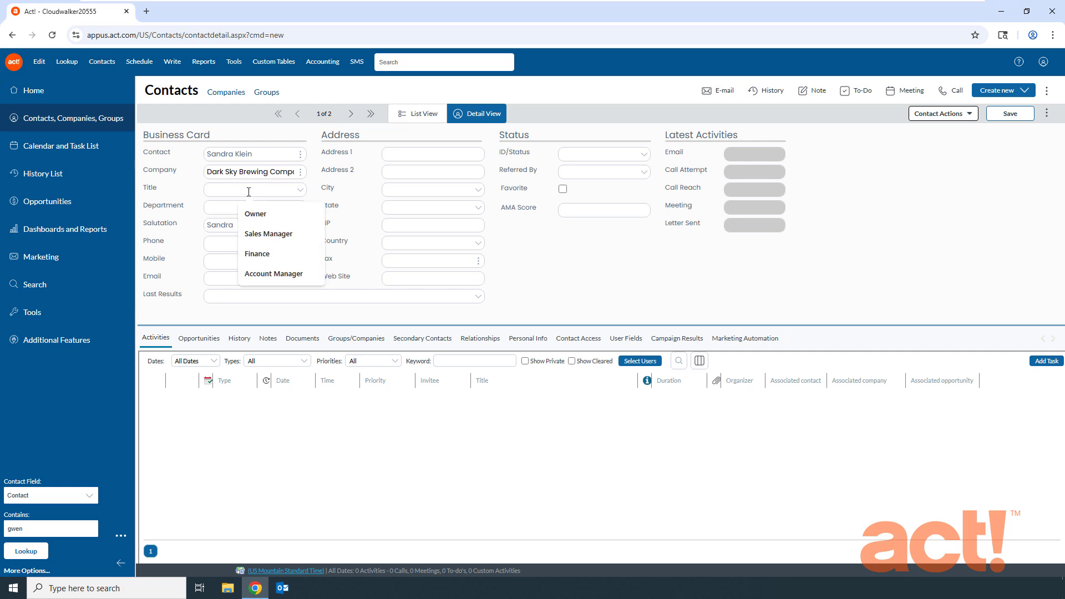
pyautogui.write('Owner')
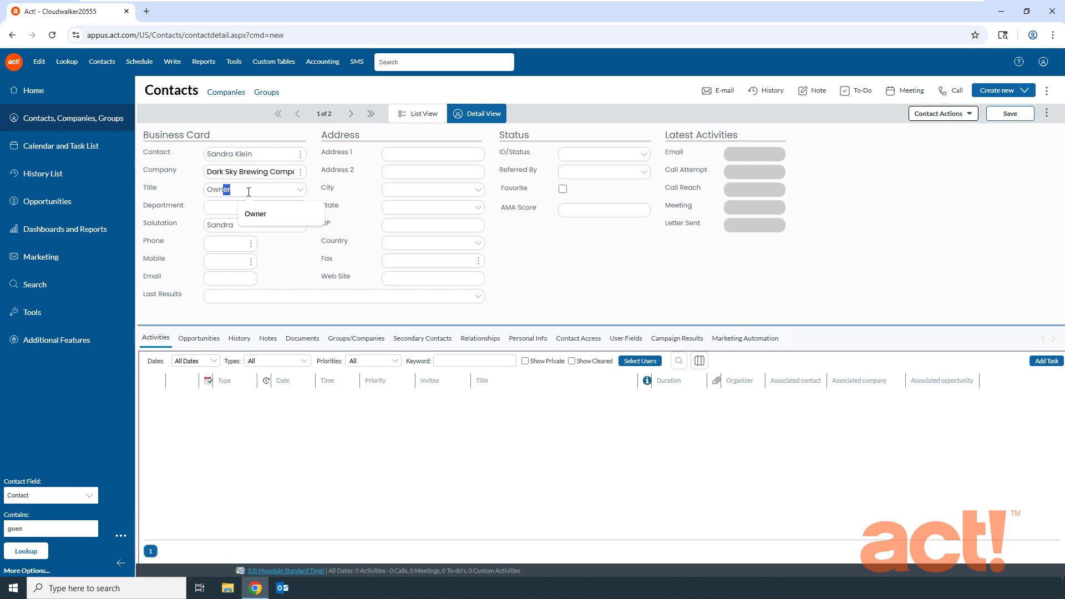
pyautogui.click(261, 192)
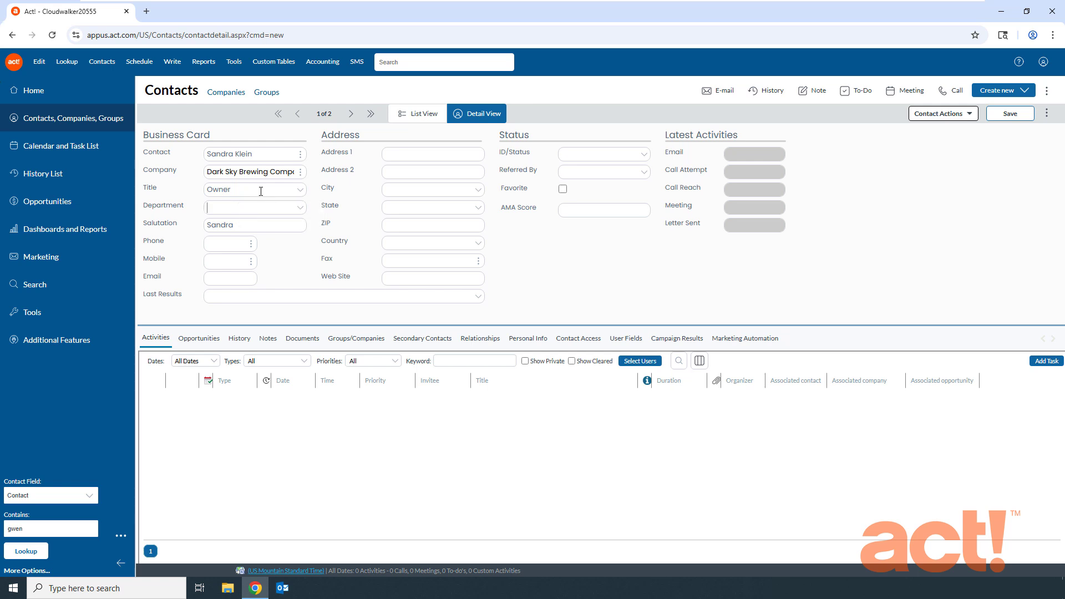
pyautogui.click(300, 189)
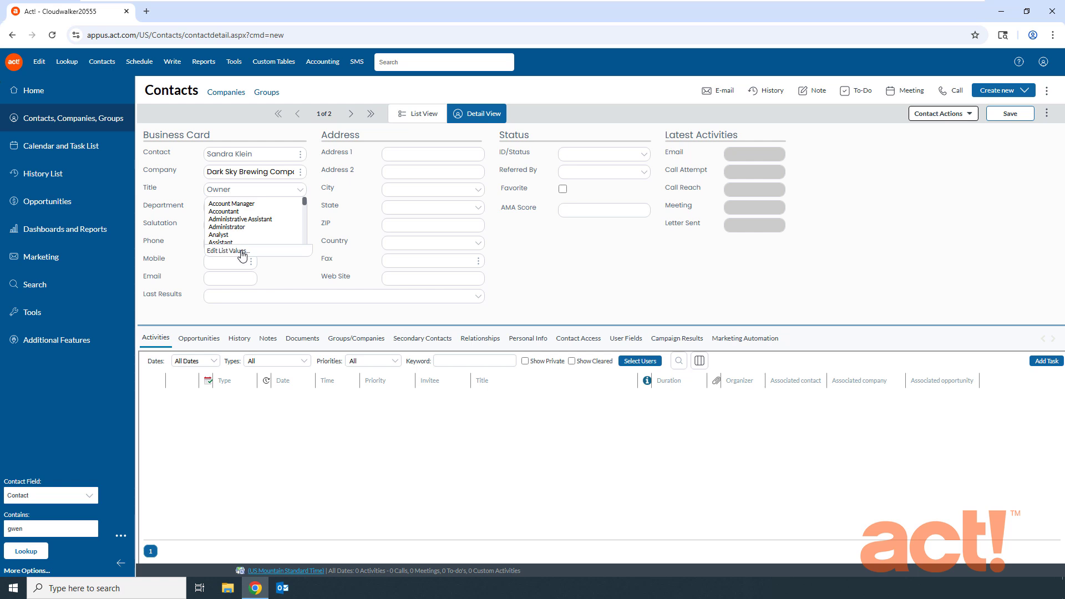
pyautogui.click(285, 277)
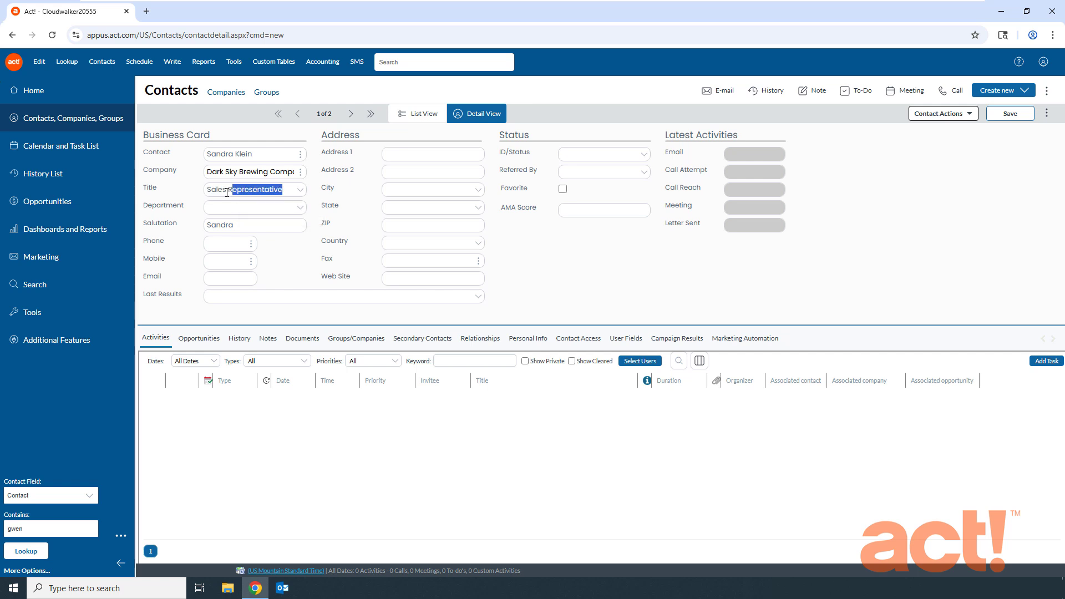
# Set the title to Sales Representative and the department to Sales.
pyautogui.press('Tab')
pyautogui.write('Sales')
pyautogui.press('Tab')
pyautogui.press('Tab')
pyautogui.press('Tab')
pyautogui.press('Tab')
pyautogui.press('Tab')
pyautogui.press('Tab')
pyautogui.write('117 N Beaver St')
pyautogui.press('Tab')
pyautogui.press('Tab')
pyautogui.write('Flagstaff')
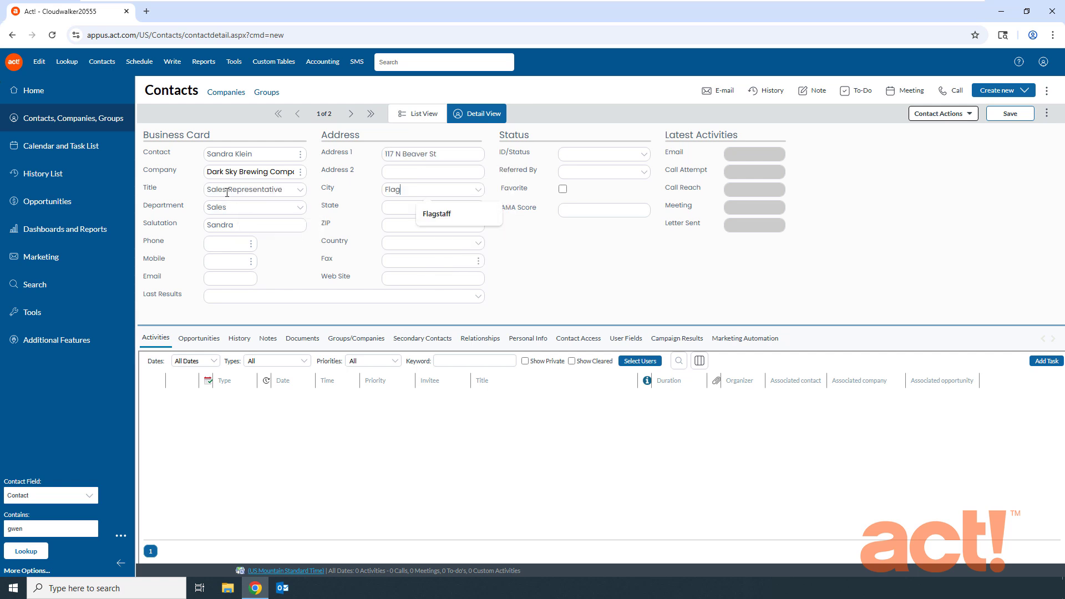
pyautogui.press('Tab')
pyautogui.write('AZwww.darkskybrewing.com')
# Set ID/Status to Customer and Referred By to Trade Show, and save the contact.
pyautogui.click(585, 155)
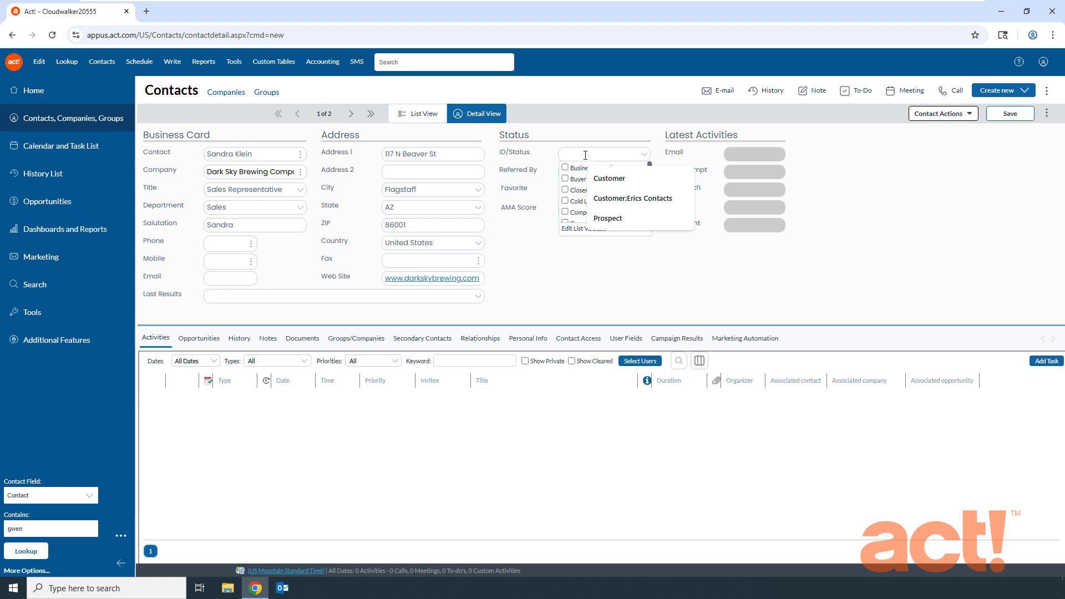
pyautogui.write('Customer')
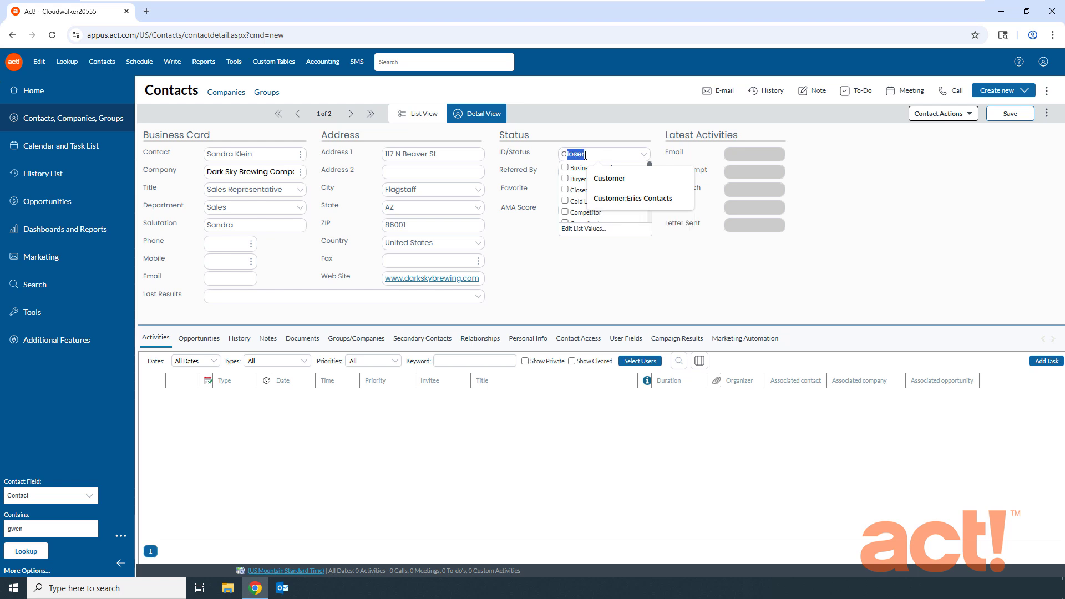
pyautogui.click(610, 245)
pyautogui.click(599, 173)
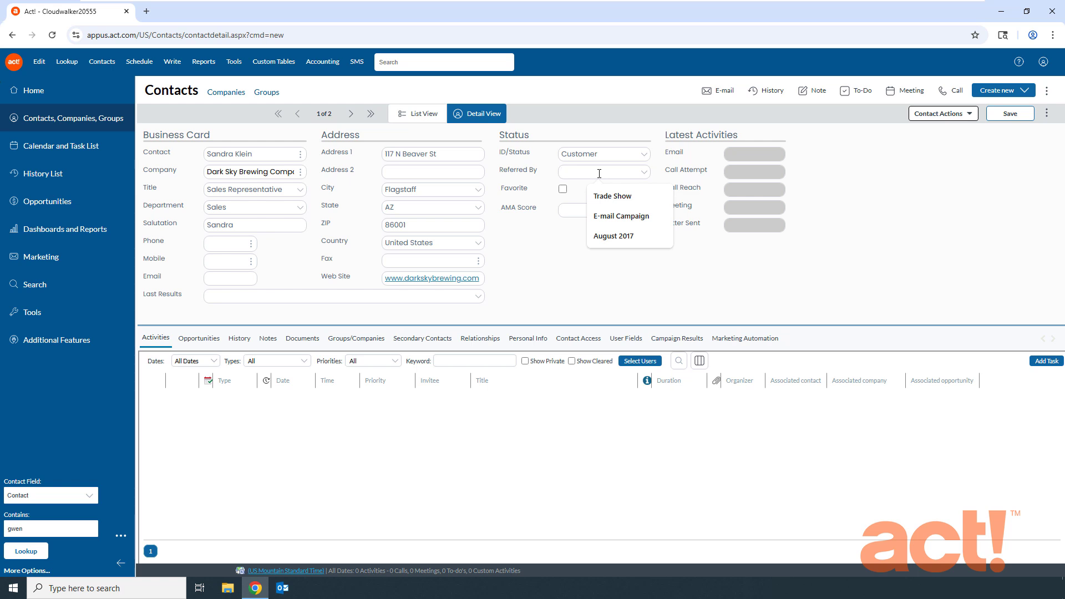
pyautogui.write('Trade Show')
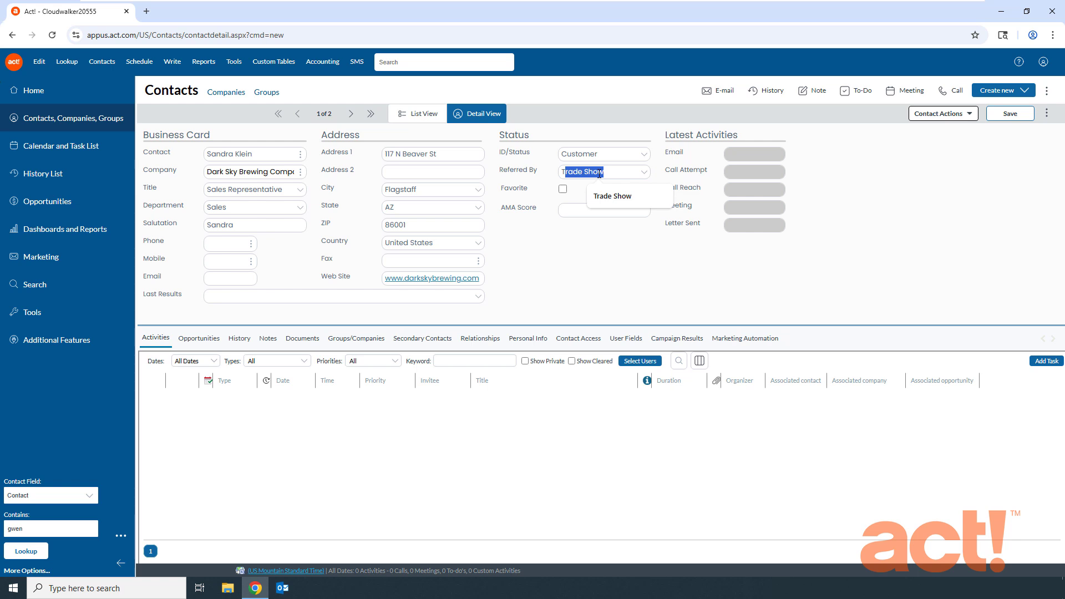
pyautogui.press('Return')
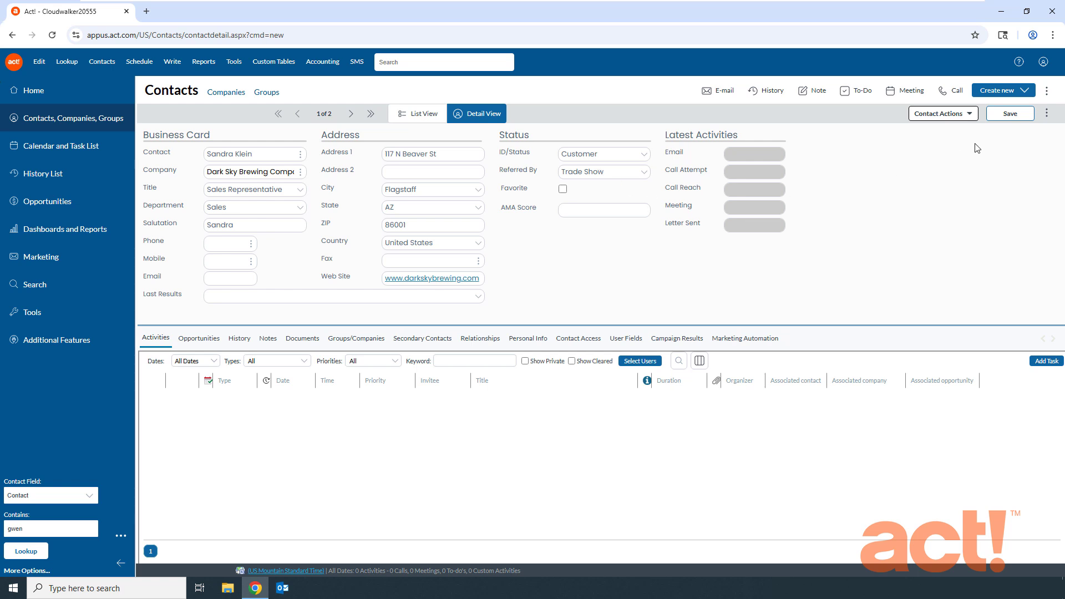
pyautogui.click(1010, 115)
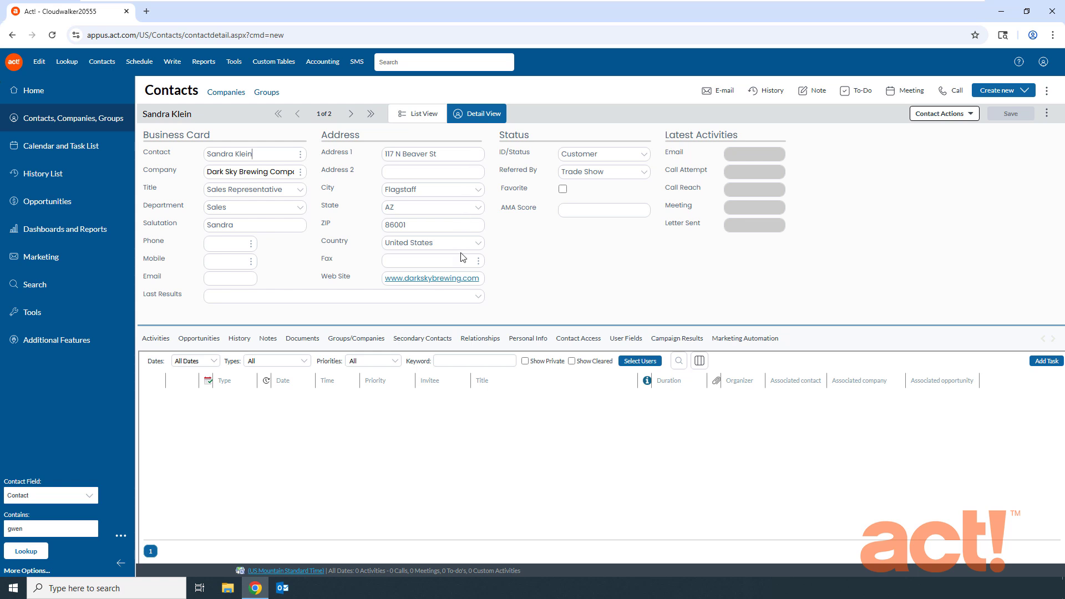
# Duplicate the contact, copying data from all fields.
pyautogui.click(102, 62)
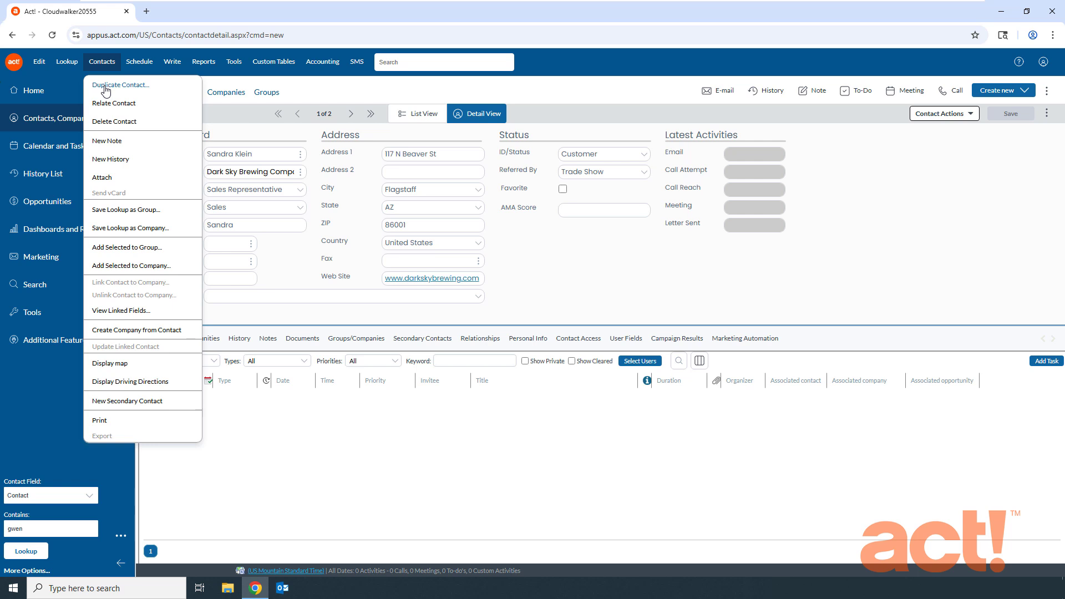
pyautogui.click(1022, 219)
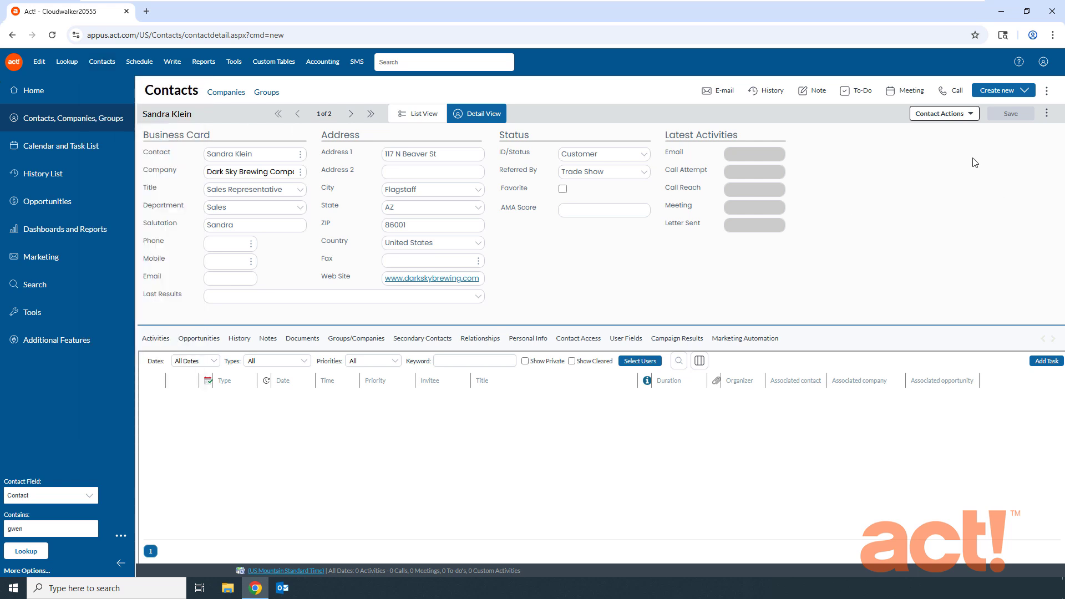
pyautogui.click(970, 115)
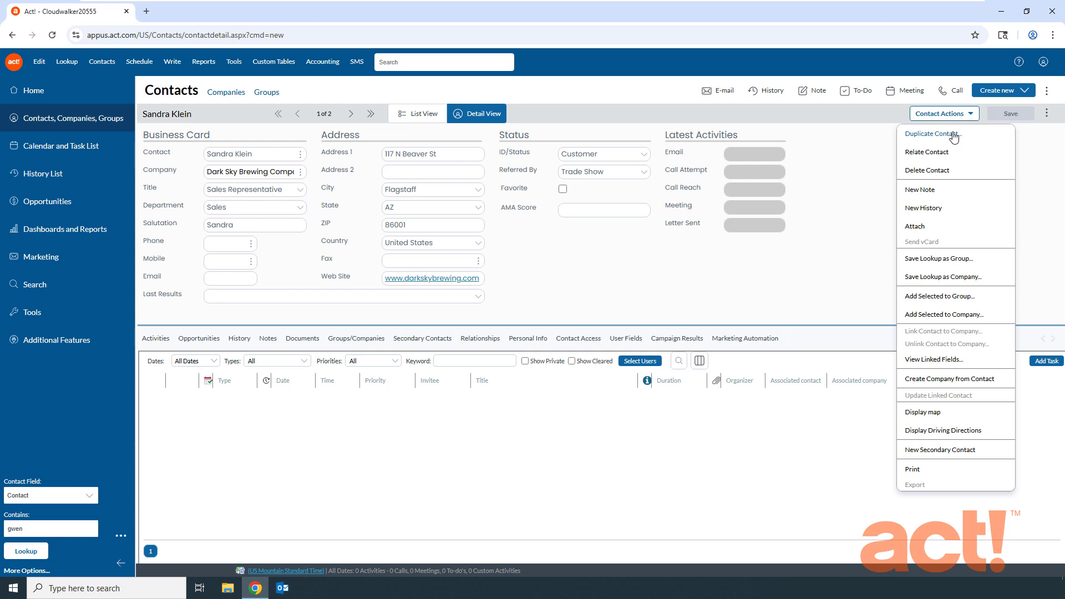
pyautogui.click(931, 134)
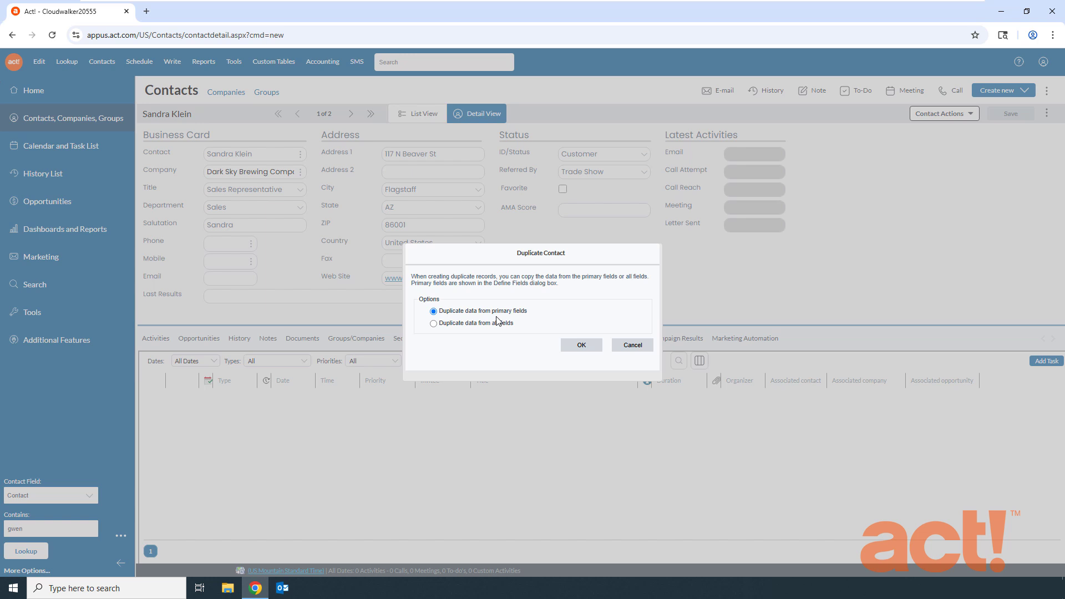
pyautogui.click(434, 324)
pyautogui.click(578, 346)
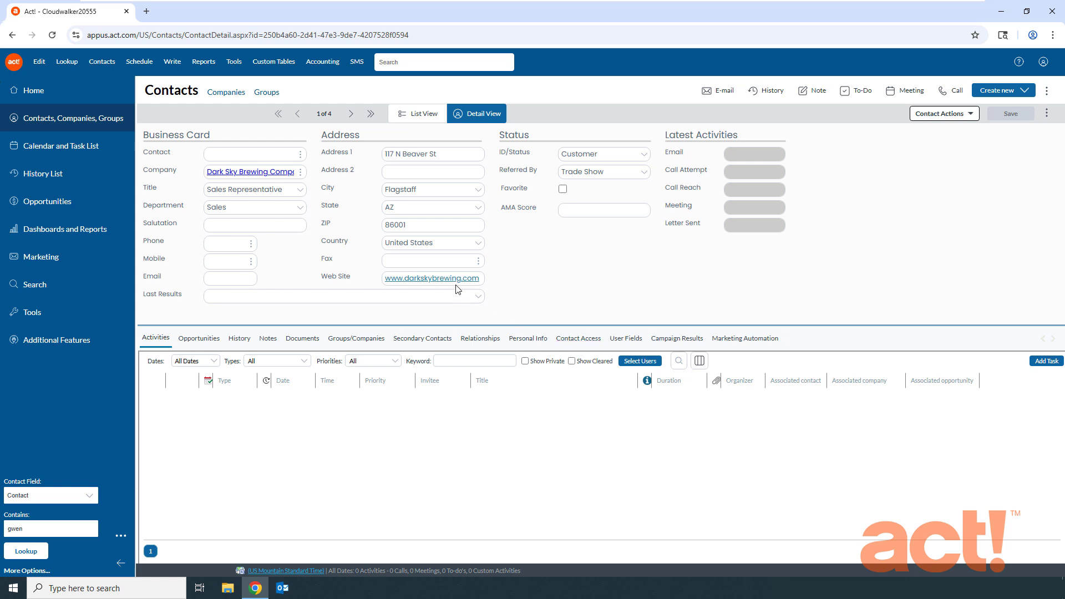
# Enter the duplicate record's contact full name and save it.
pyautogui.click(237, 154)
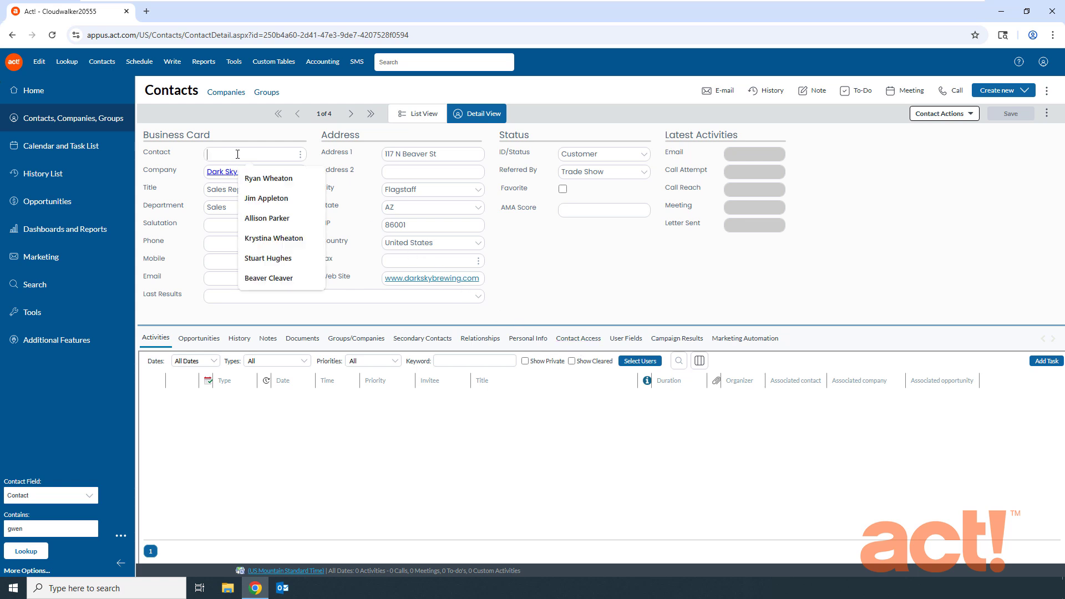
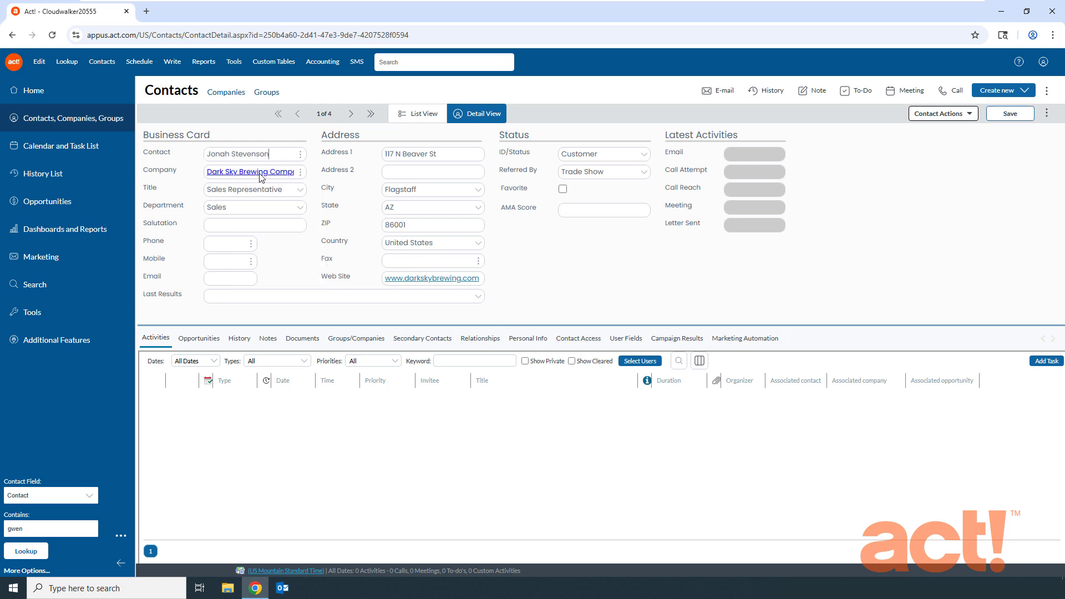
pyautogui.press('Tab')
pyautogui.click(1011, 115)
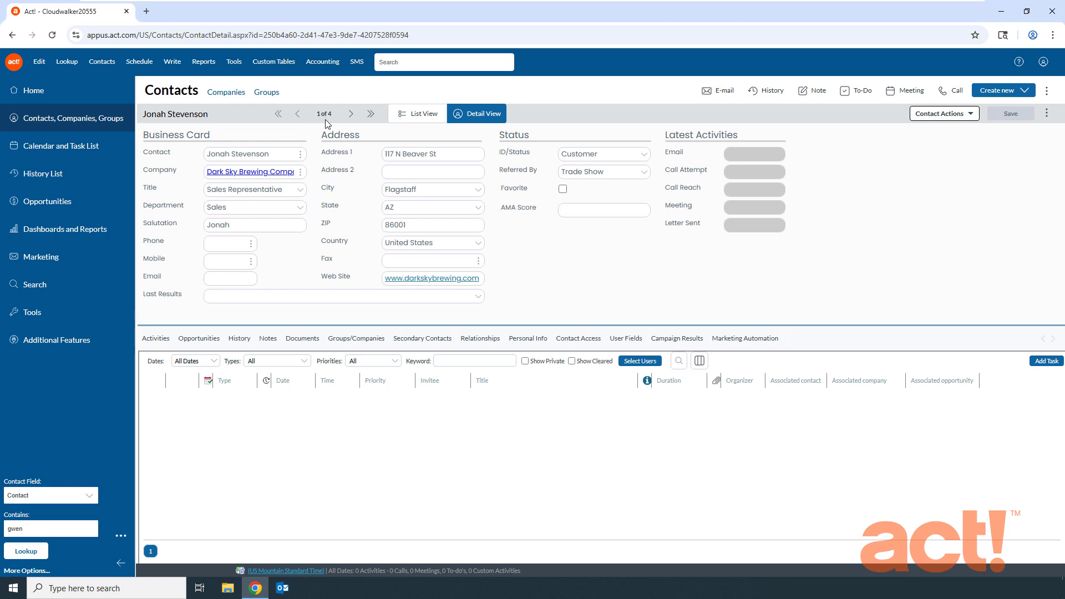
# Browse through the contact records in the current lookup and return to the first record.
pyautogui.doubleClick(351, 115)
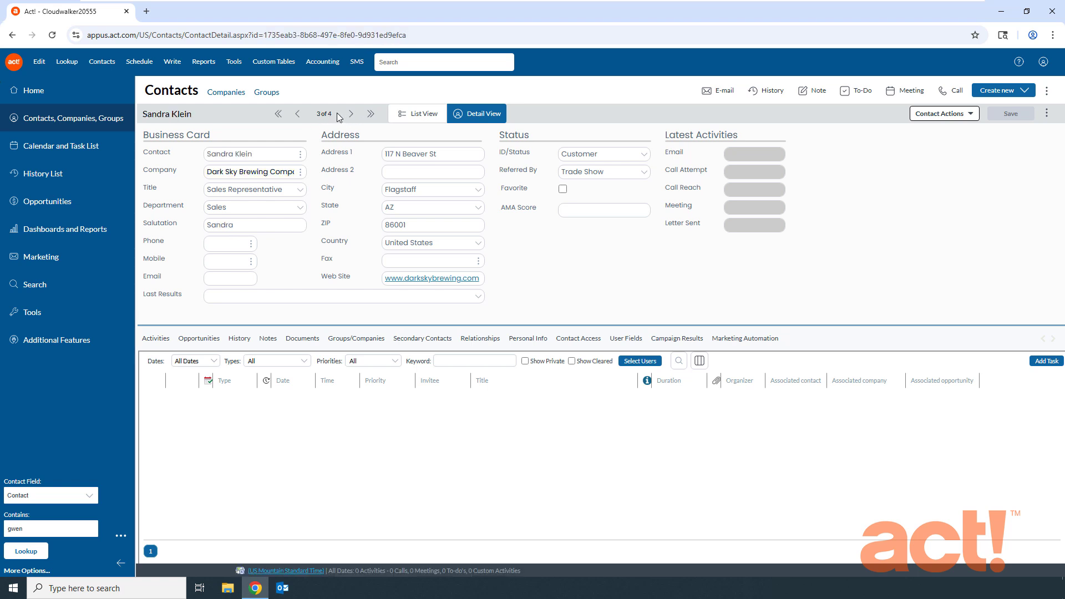
pyautogui.click(299, 114)
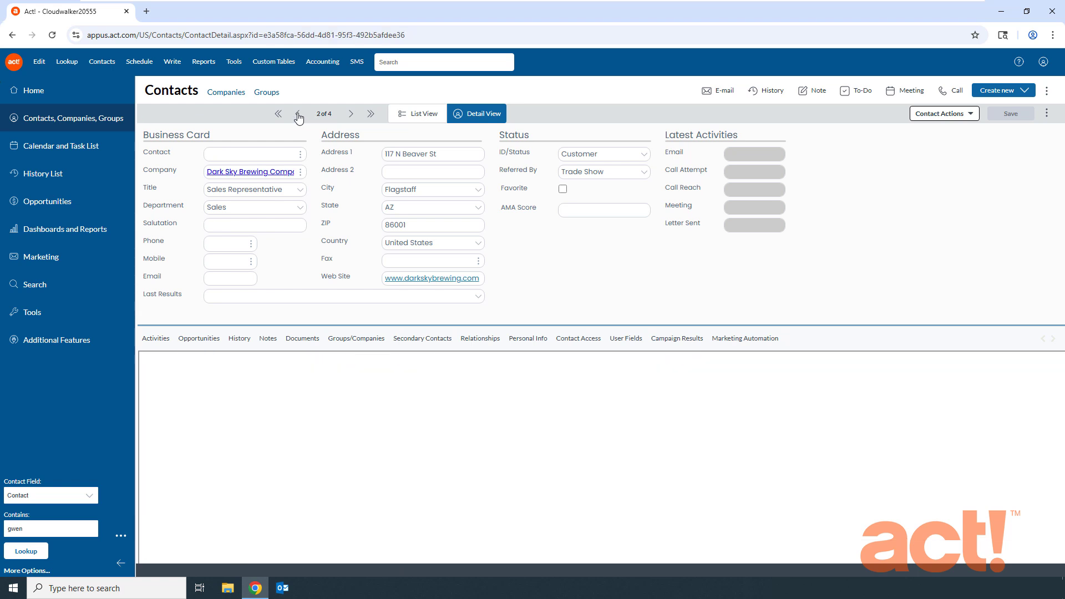
pyautogui.click(299, 115)
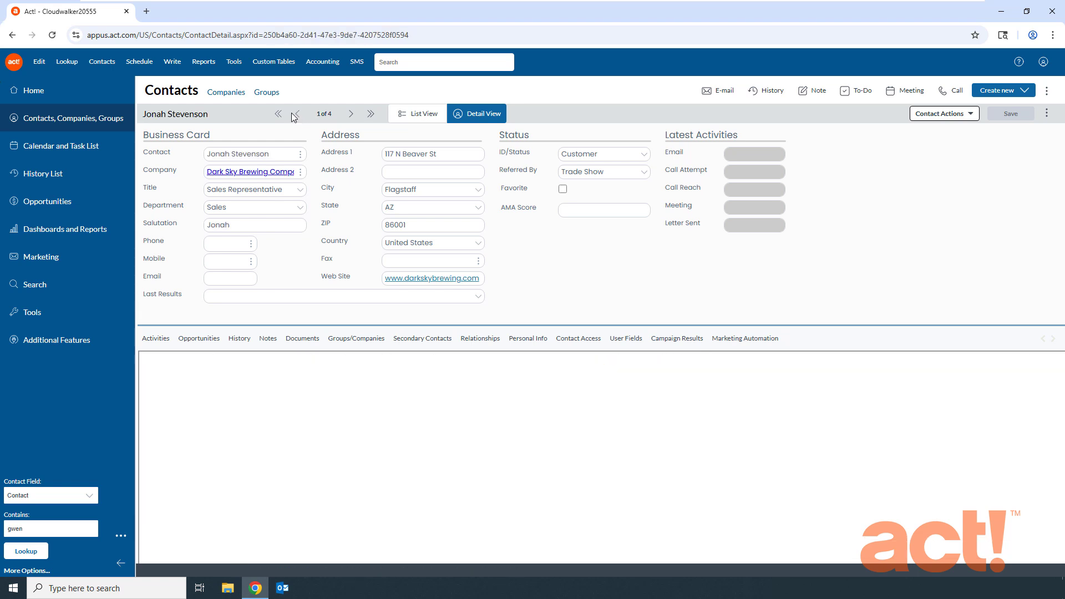
# Delete the first contact record, choosing to delete only the selected contact and confirming the deletion.
pyautogui.click(102, 63)
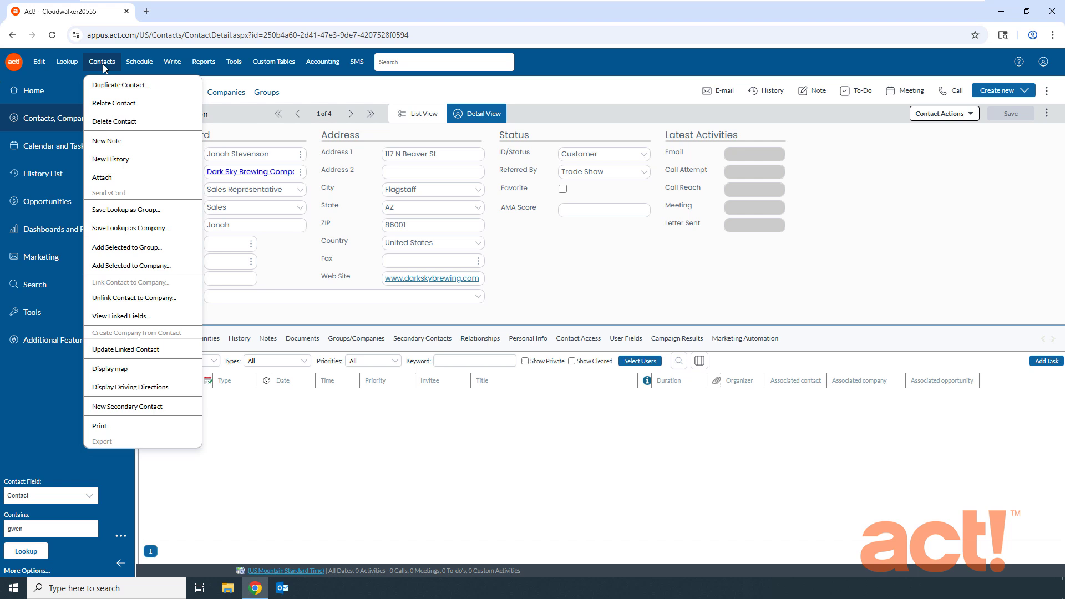
pyautogui.click(114, 121)
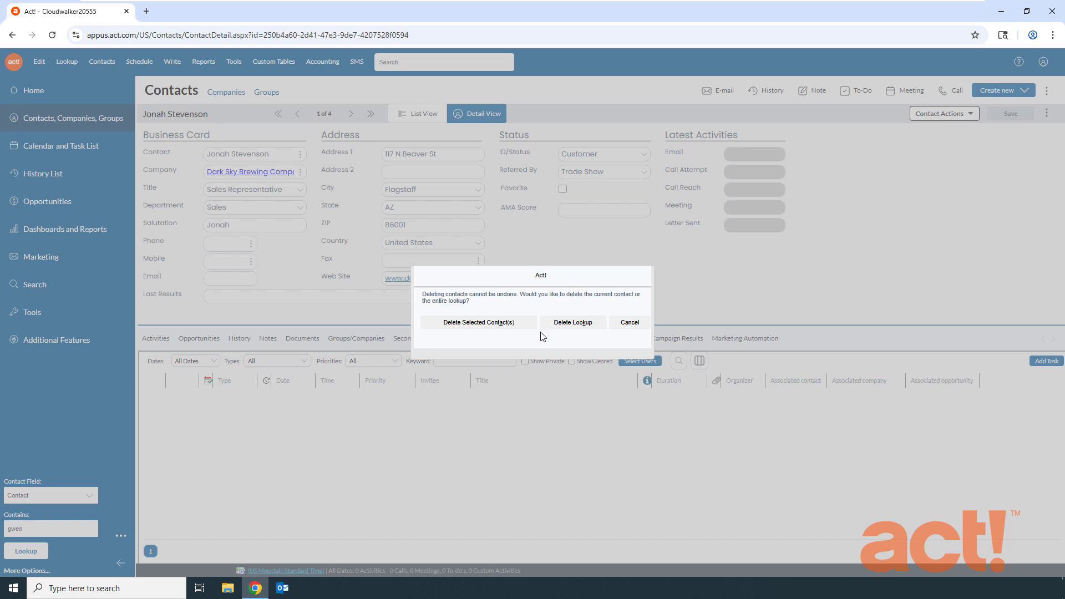
pyautogui.click(497, 323)
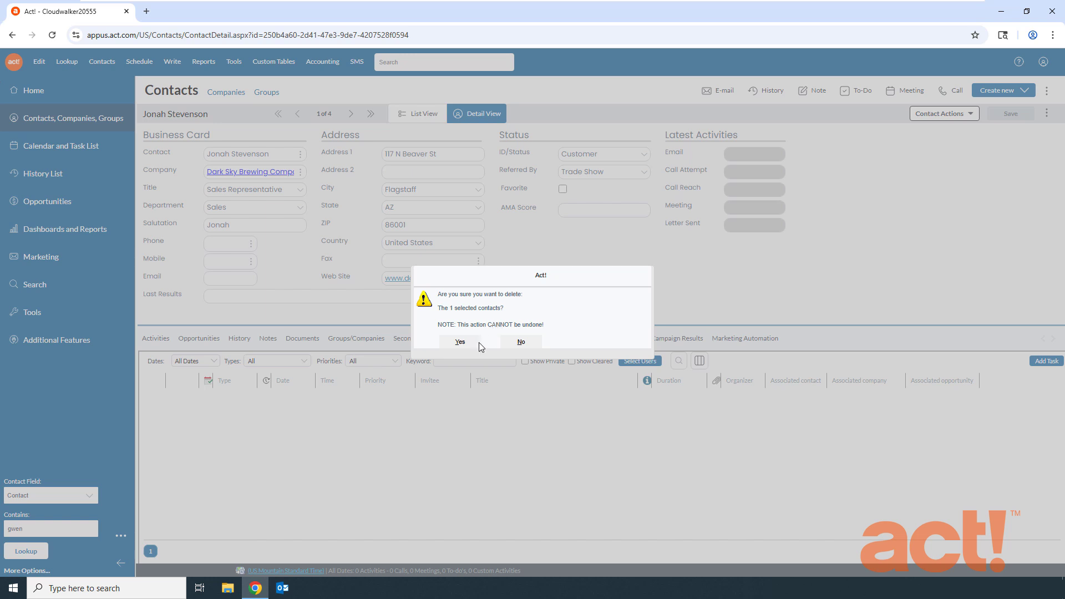
pyautogui.click(462, 342)
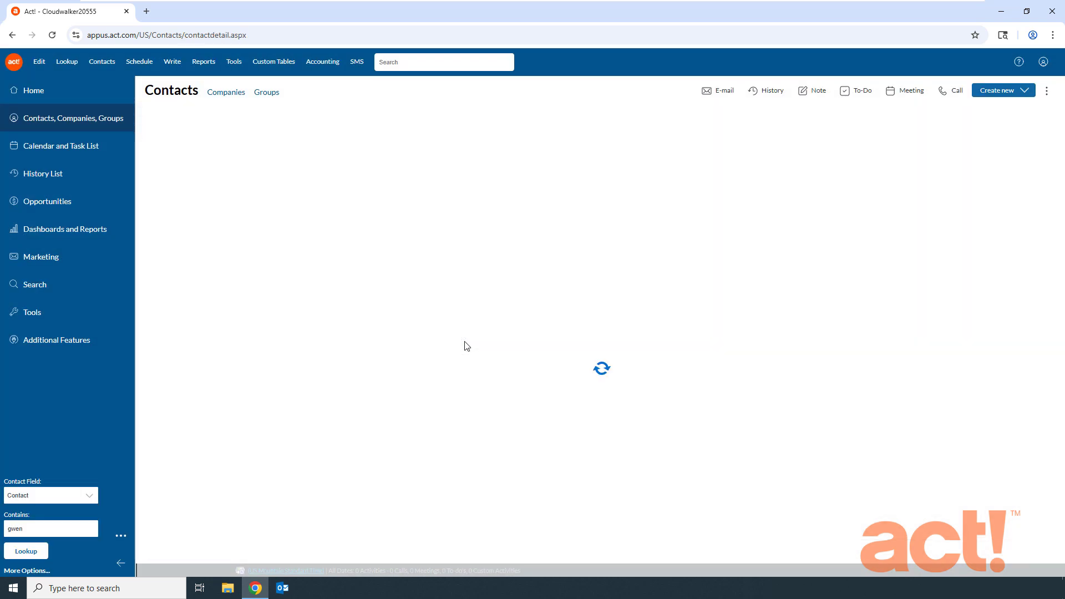